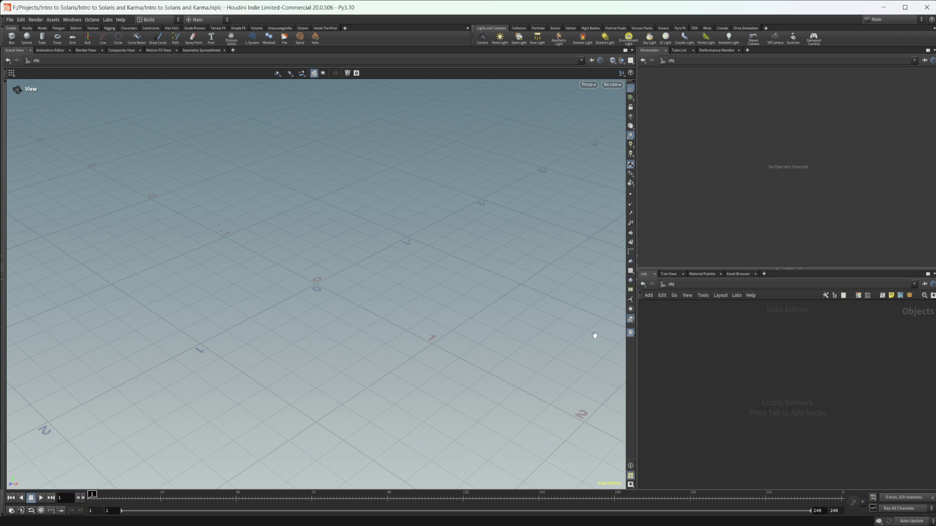
Switch the desktop layout to Solaris, and replace it with the custom InsideTheMind desktop.
{"action": "left_click", "coordinate": [168, 21]}
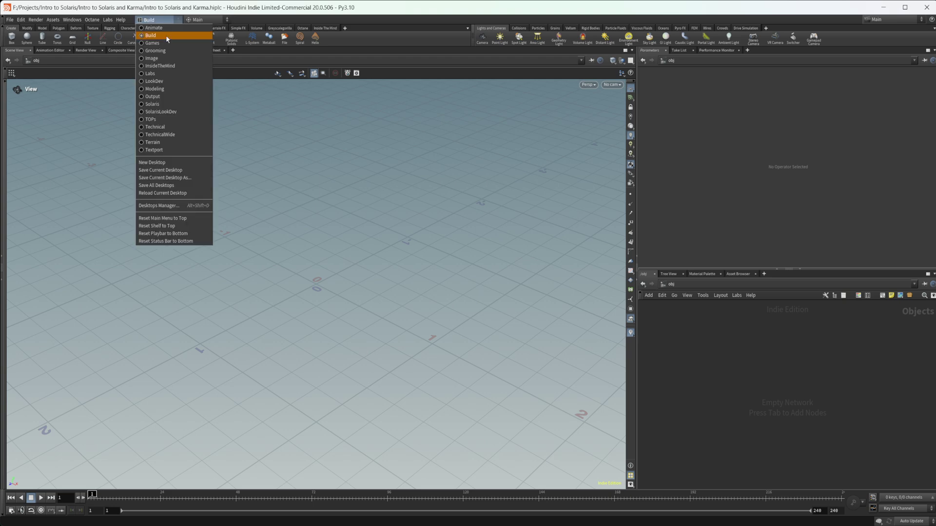
{"action": "left_click", "coordinate": [164, 106]}
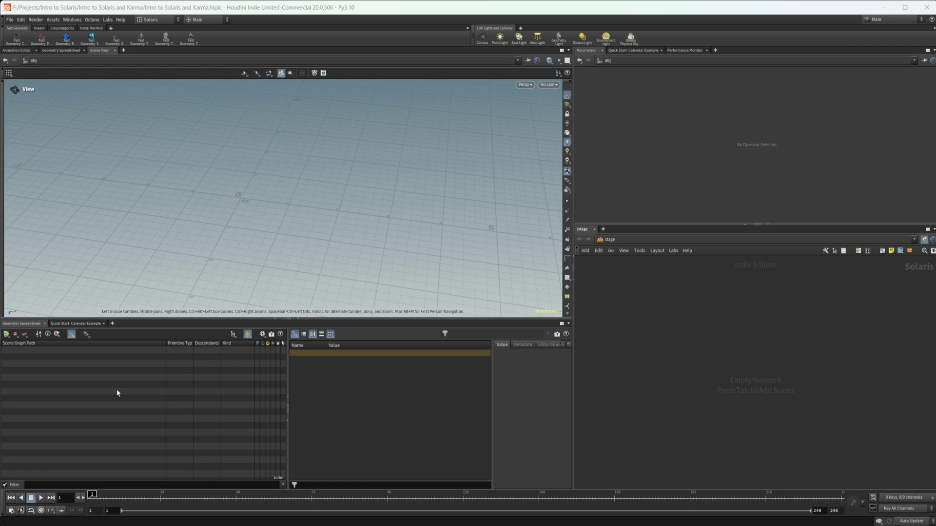
{"action": "left_click", "coordinate": [153, 22]}
{"action": "left_click", "coordinate": [157, 66]}
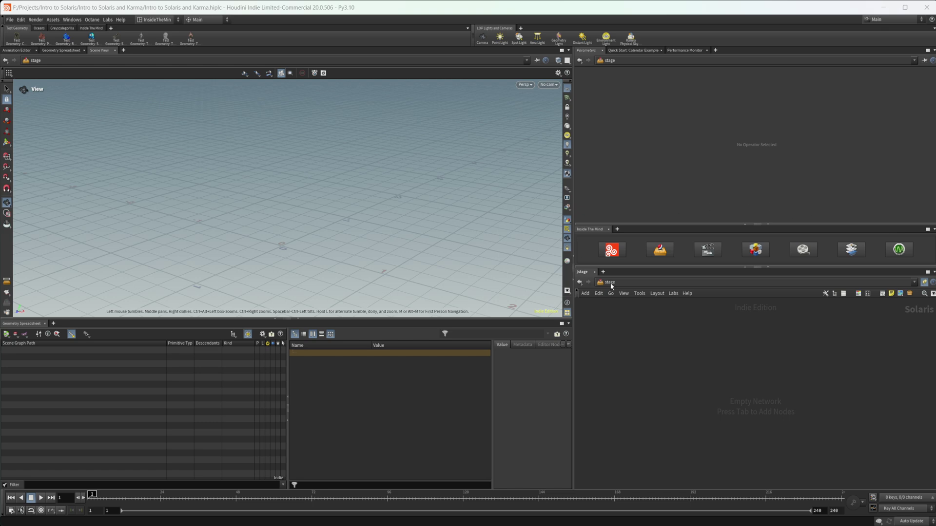
{"action": "left_click", "coordinate": [641, 286]}
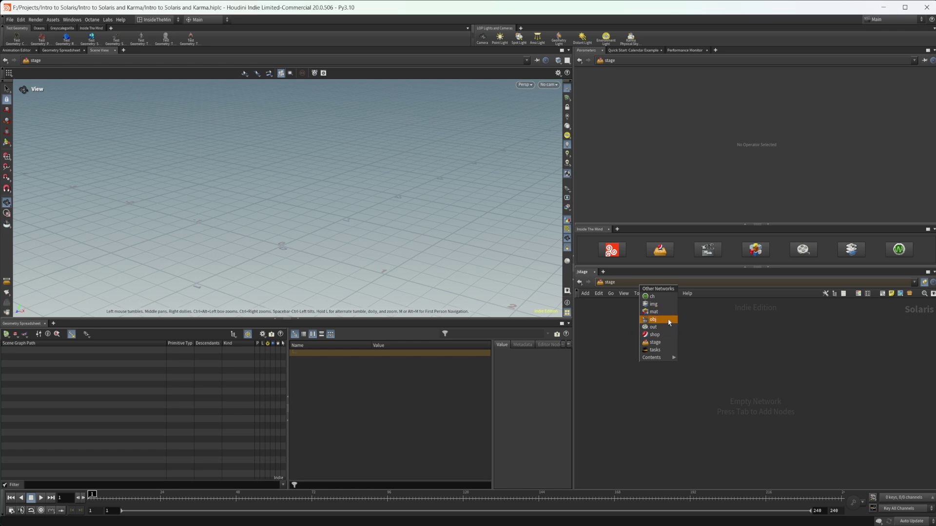
{"action": "left_click", "coordinate": [615, 314]}
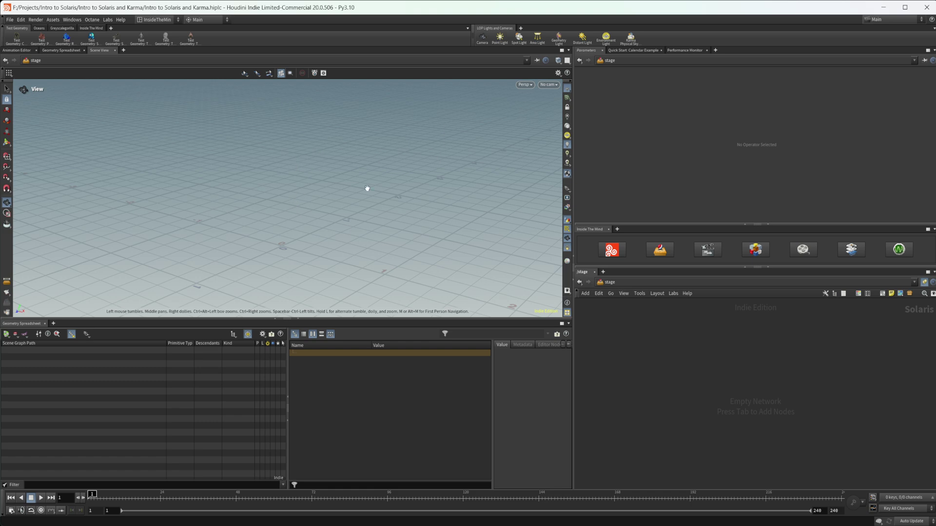
Review the viewport's render display options for the Houdini GL and Karma XPU renderers.
{"action": "key", "text": "d"}
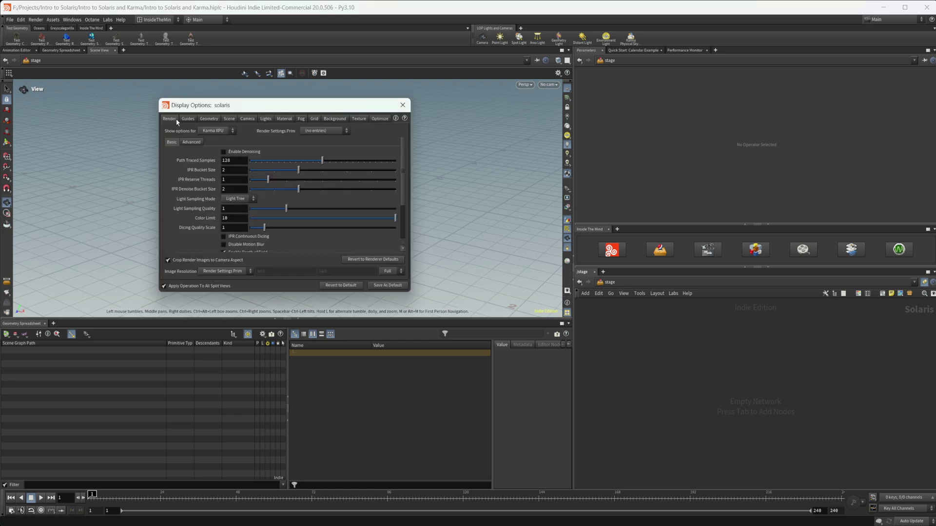
{"action": "left_click", "coordinate": [213, 132]}
{"action": "left_click", "coordinate": [211, 133]}
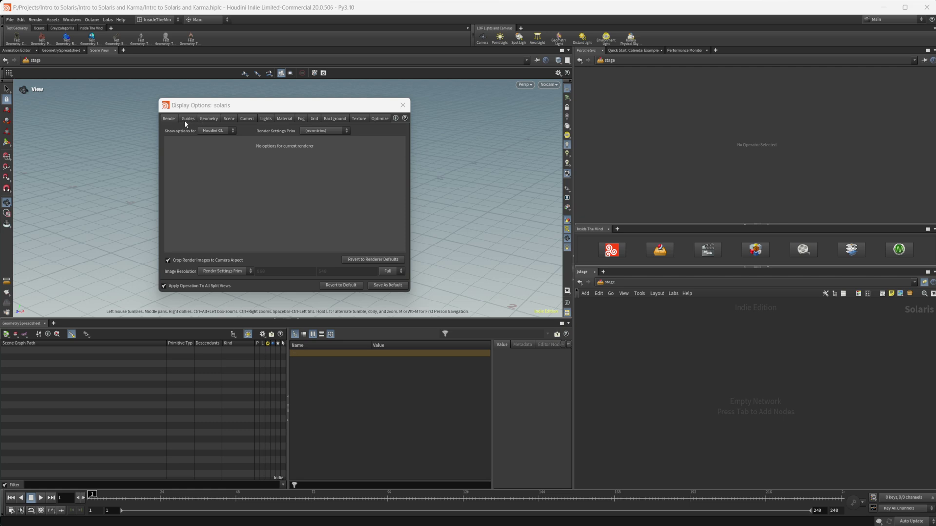
{"action": "left_click", "coordinate": [210, 131]}
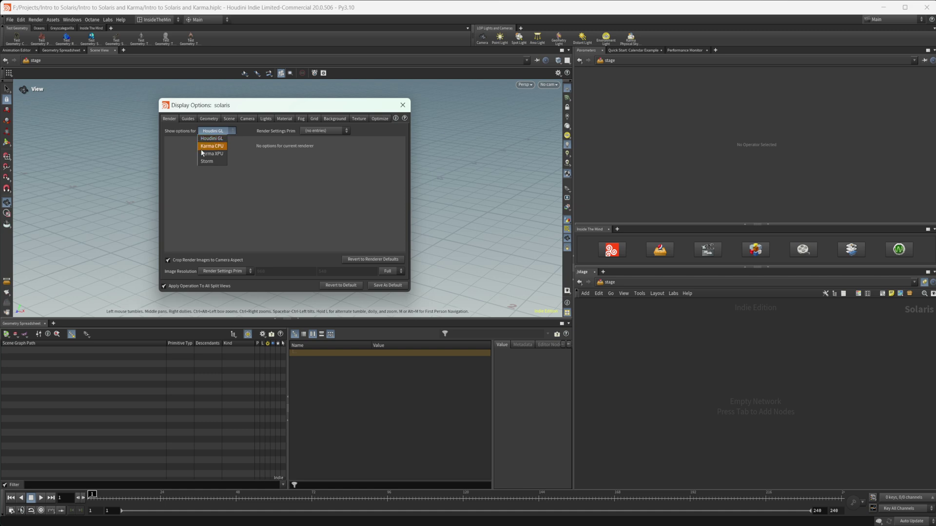
{"action": "left_click", "coordinate": [202, 154]}
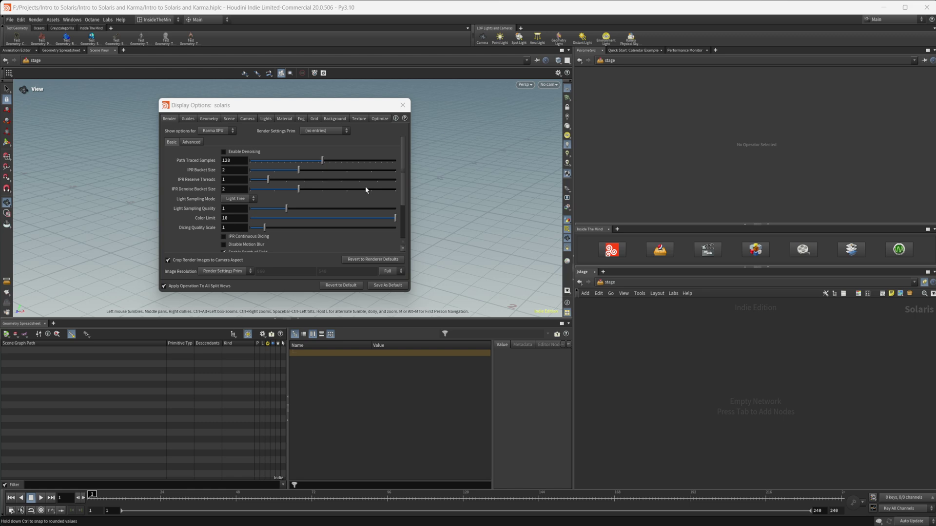
{"action": "left_click", "coordinate": [403, 106]}
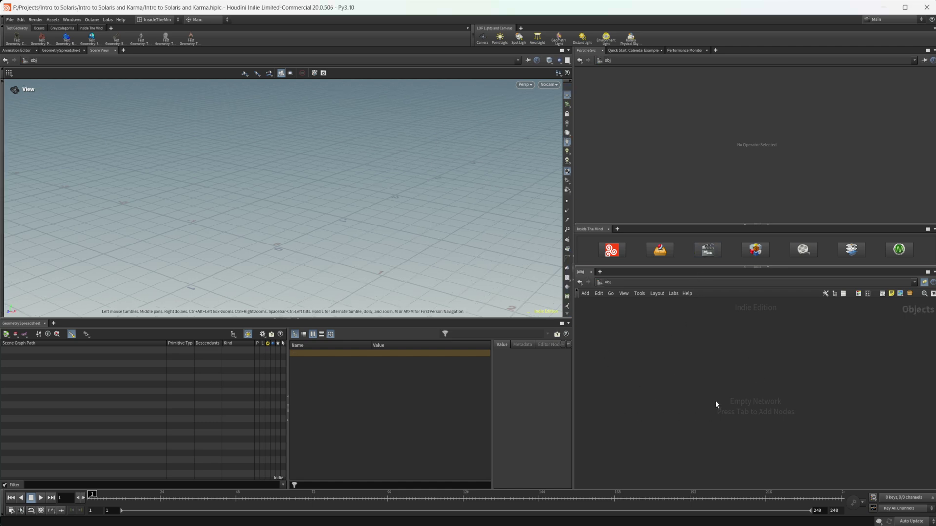
Switch the network view from the object context to the Solaris stage.
{"action": "left_click", "coordinate": [660, 249]}
{"action": "key", "text": "Tab"}
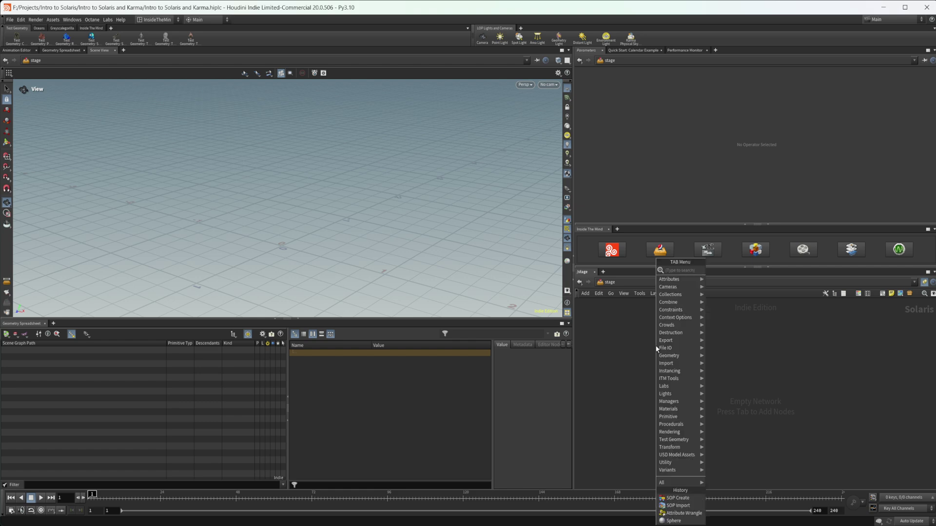
{"action": "type", "text": "sop create"}
{"action": "key", "text": "Return"}
{"action": "left_click", "coordinate": [655, 345]}
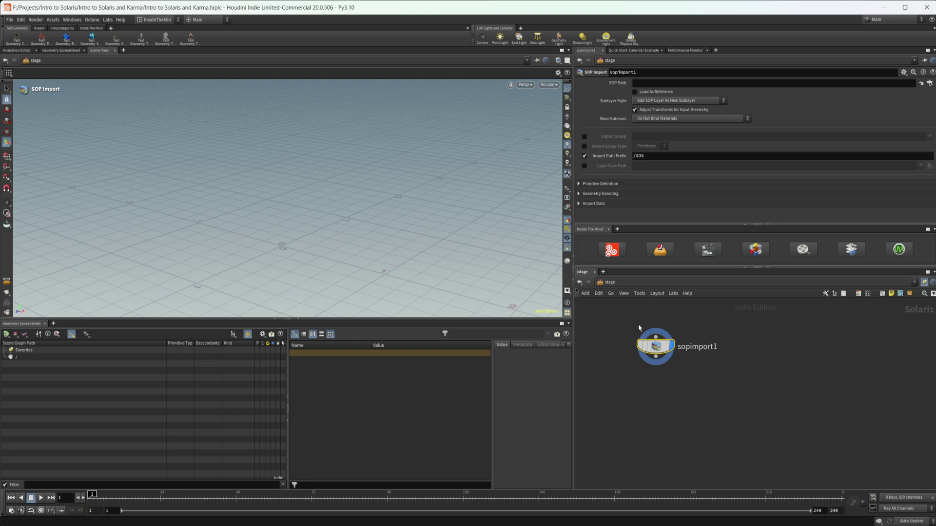
{"action": "key", "text": "Delete"}
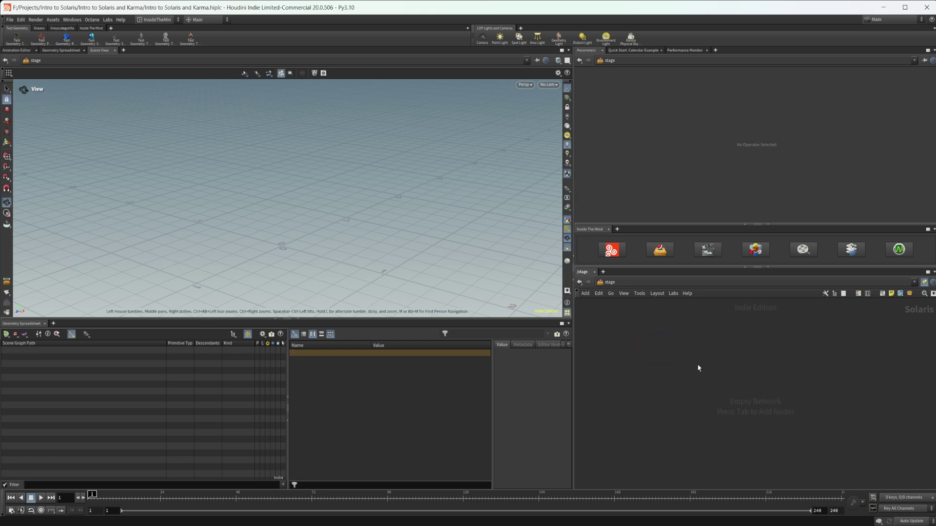
Add a SOP Create node to the stage network.
{"action": "key", "text": "Tab"}
{"action": "type", "text": "sop"}
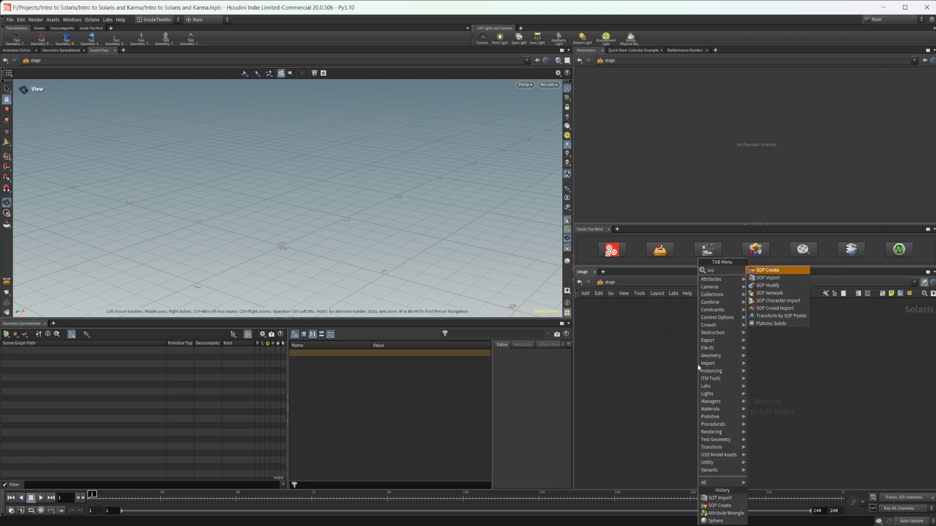
{"action": "key", "text": "Return"}
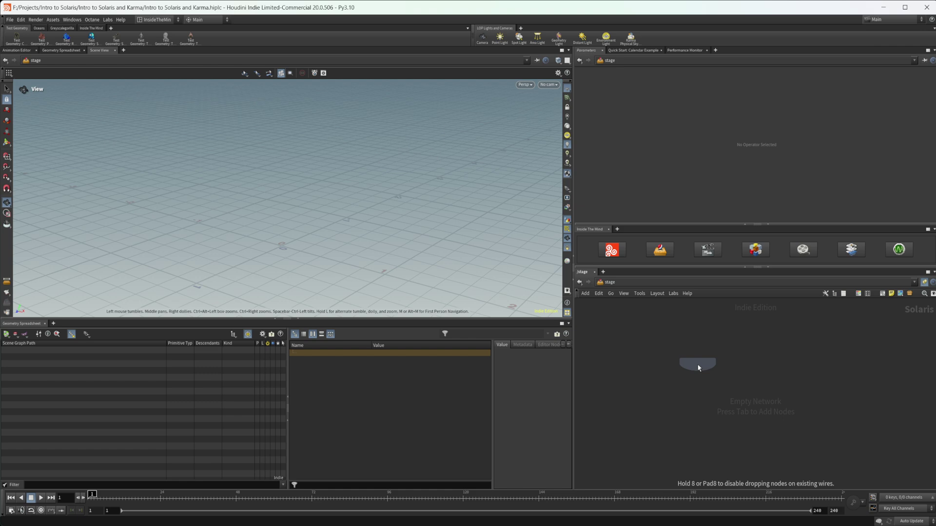
{"action": "left_click", "coordinate": [698, 368]}
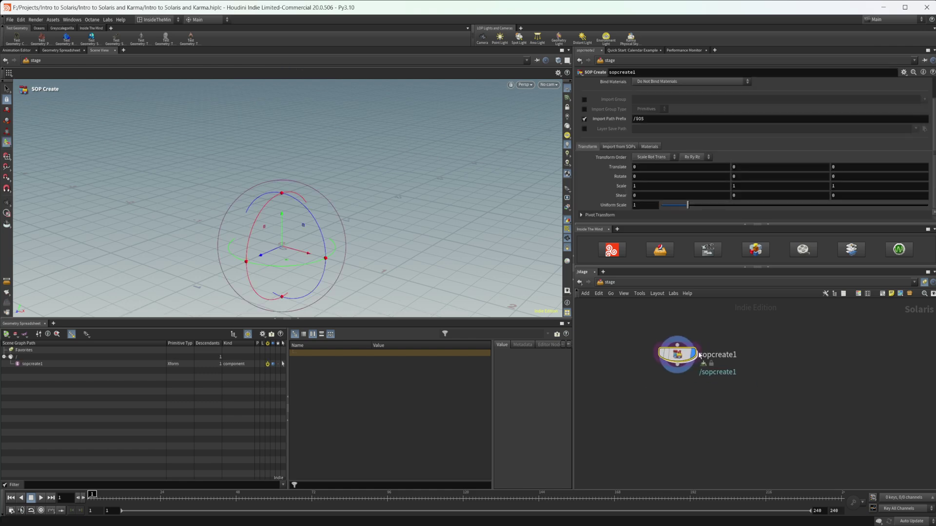
Enter the SOP Create node's inner geometry network and add a Grid node there.
{"action": "double_click", "coordinate": [683, 355]}
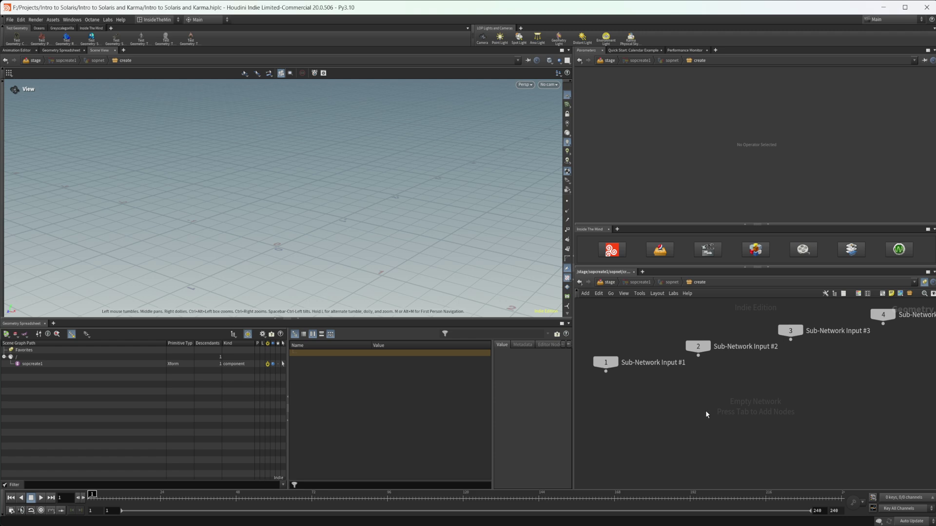
{"action": "key", "text": "Tab"}
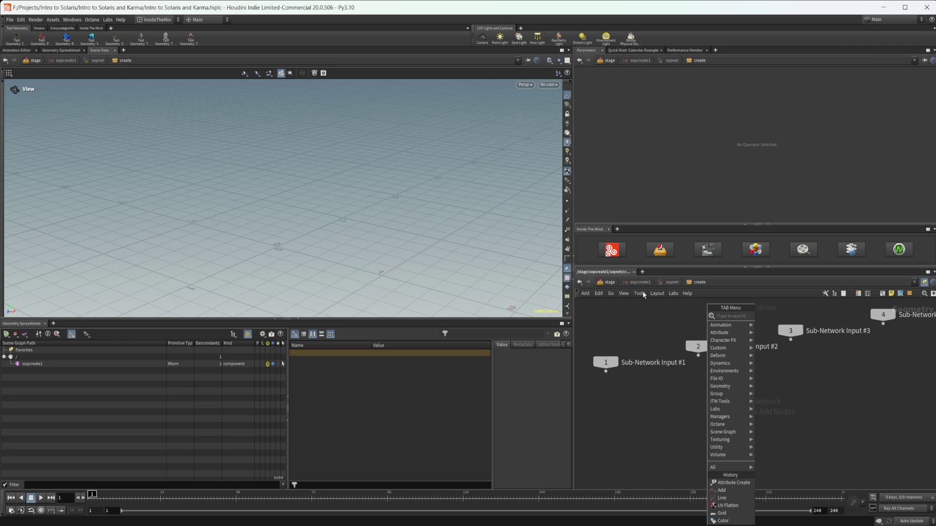
{"action": "key", "text": "Escape"}
{"action": "scroll", "coordinate": [672, 373], "scroll_direction": "down", "scroll_amount": 3}
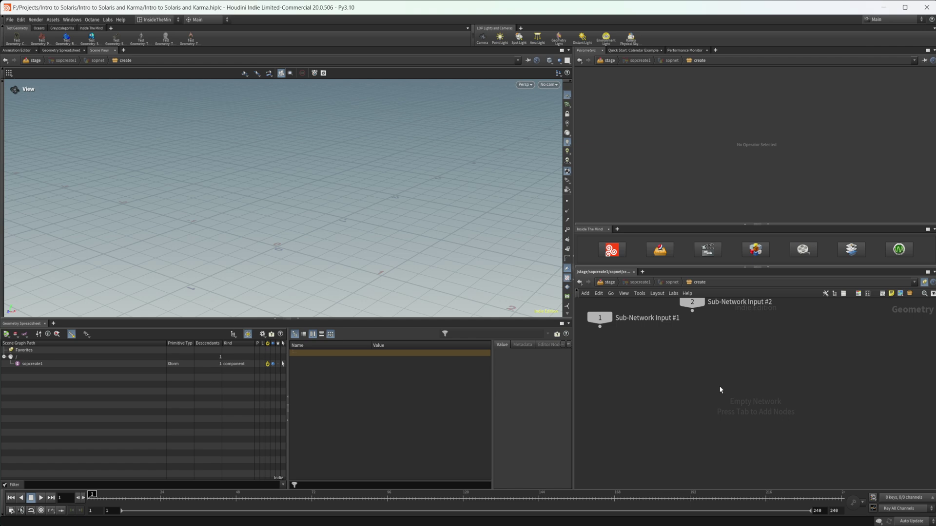
{"action": "key", "text": "Tab"}
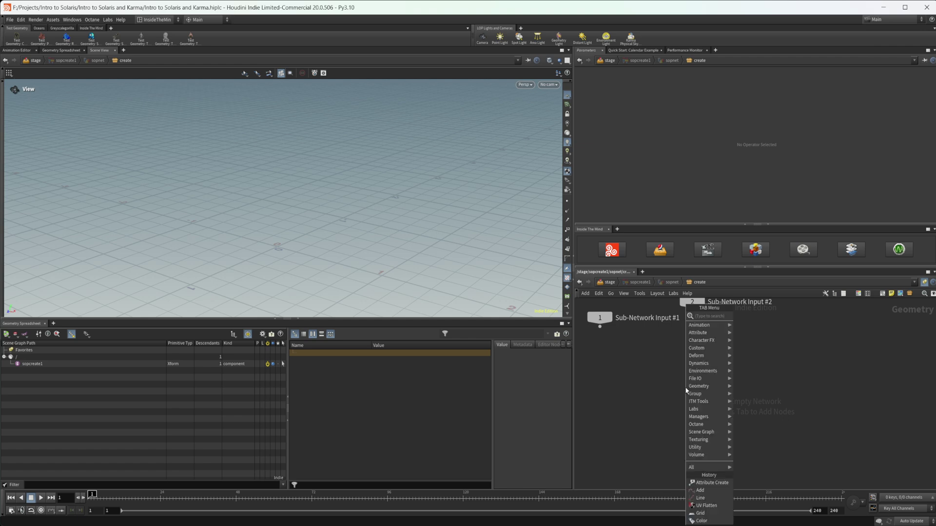
{"action": "type", "text": "sphe"}
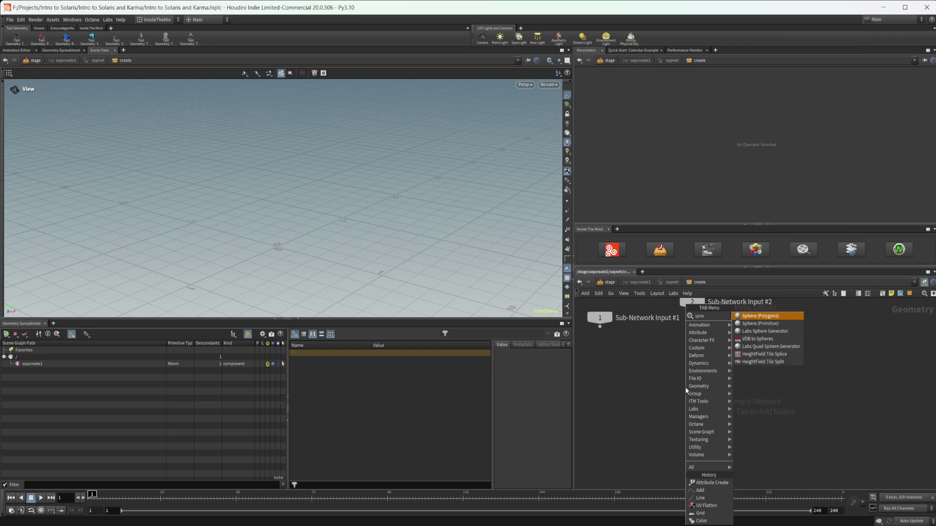
{"action": "key", "text": "Escape"}
{"action": "key", "text": "Tab"}
{"action": "type", "text": "sphe"}
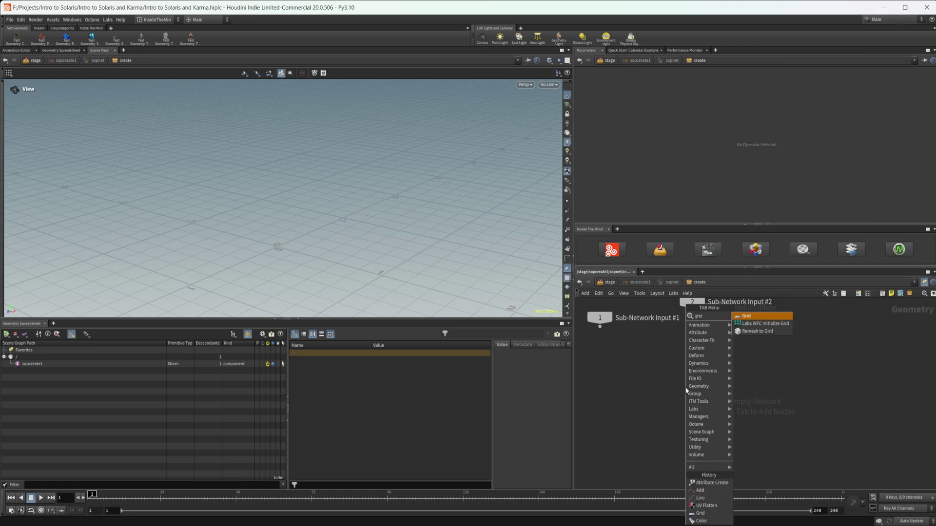
{"action": "key", "text": "Escape"}
{"action": "key", "text": "Tab"}
{"action": "type", "text": "grid"}
{"action": "key", "text": "Return"}
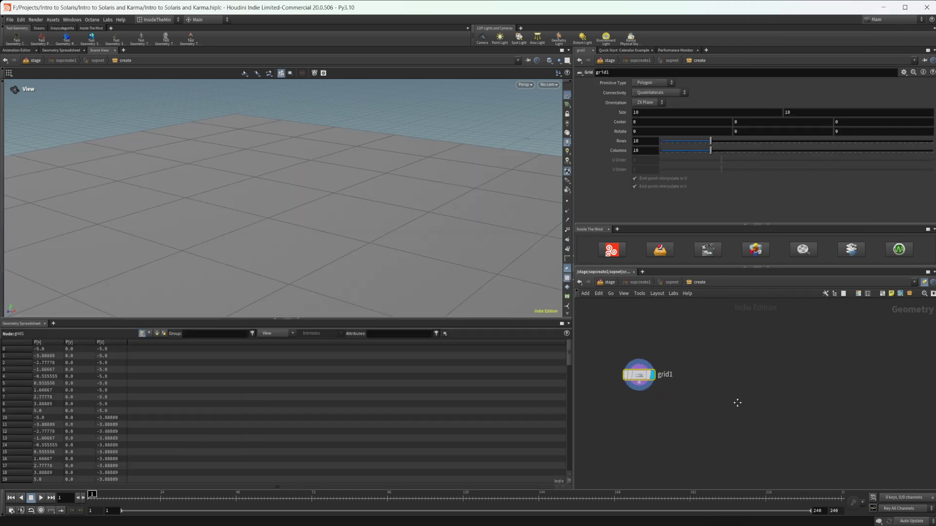
{"action": "key", "text": "Tab"}
{"action": "type", "text": "atw"}
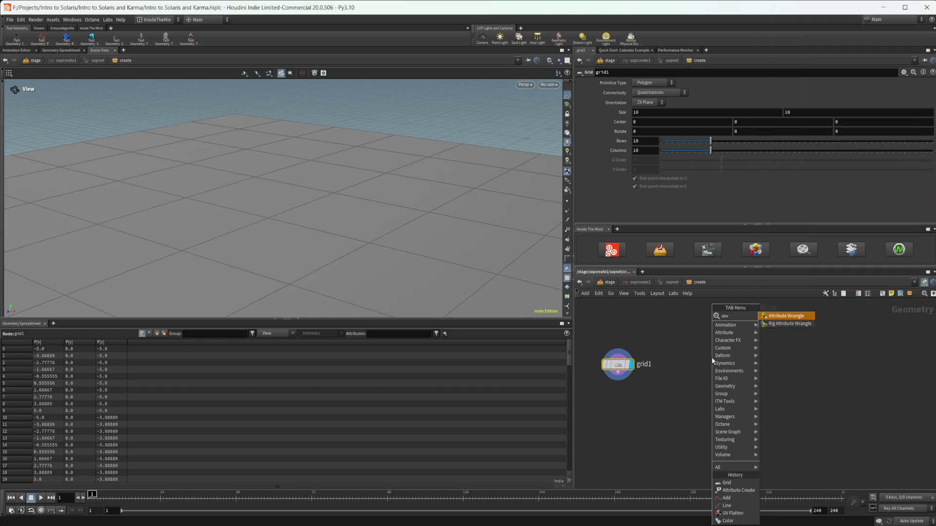
{"action": "key", "text": "BackSpace"}
{"action": "key", "text": "BackSpace"}
{"action": "key", "text": "BackSpace"}
{"action": "key", "text": "Escape"}
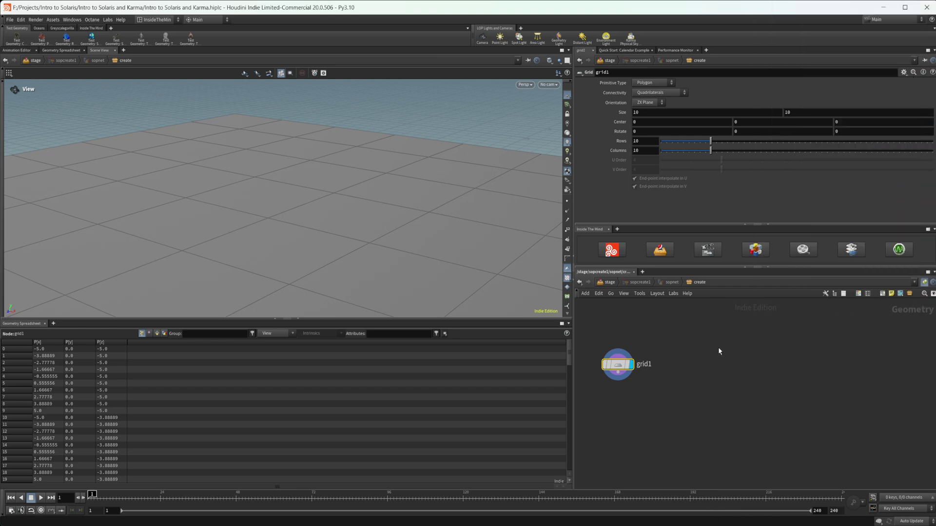
{"action": "key", "text": "h"}
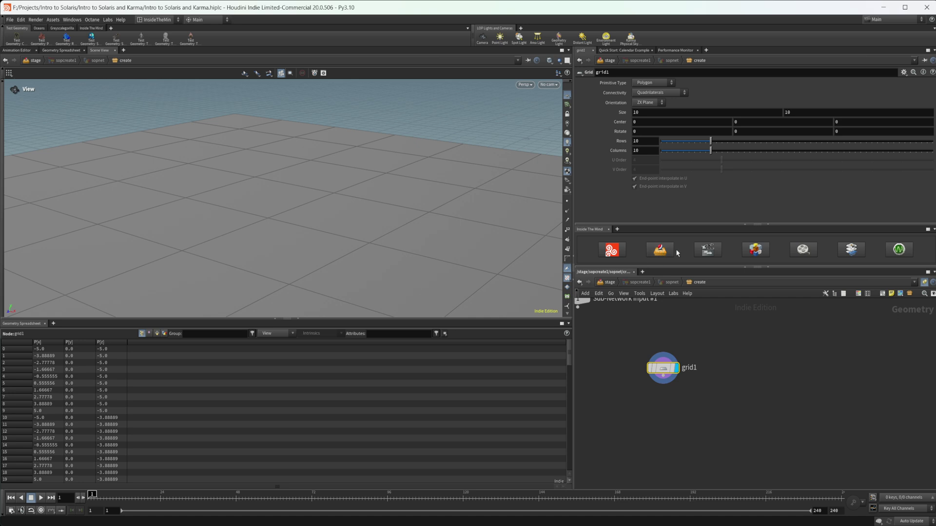
Return to the stage network and rename the SOP Create node to Geometry.
{"action": "left_click", "coordinate": [609, 282]}
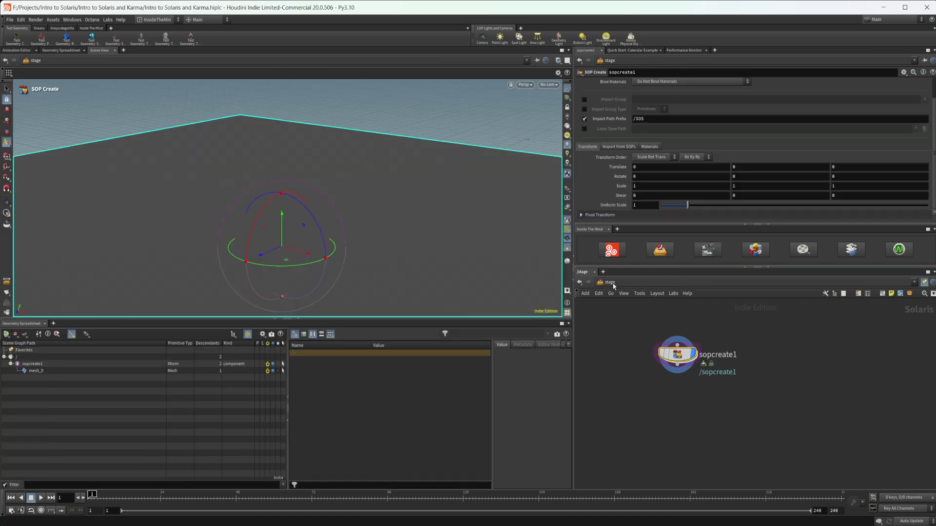
{"action": "double_click", "coordinate": [676, 356]}
{"action": "key", "text": "u"}
{"action": "double_click", "coordinate": [713, 356]}
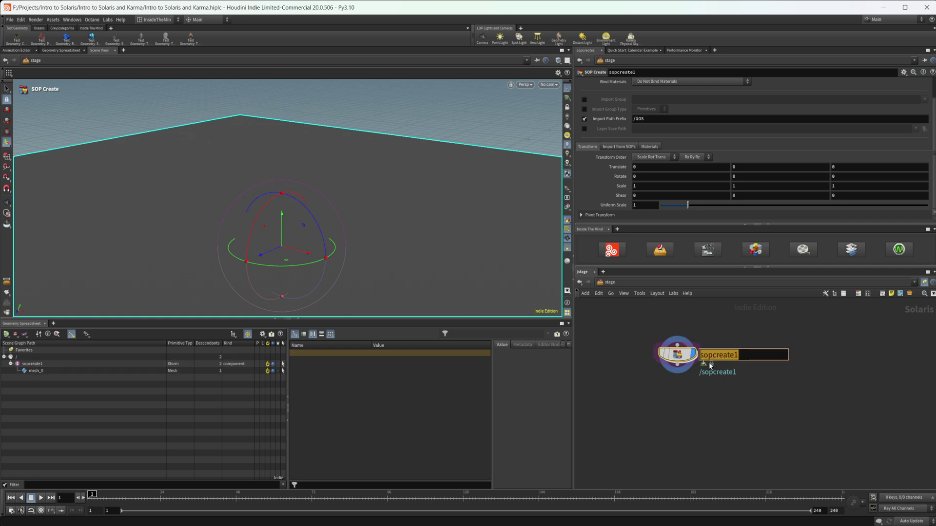
{"action": "type", "text": "Geometry"}
{"action": "key", "text": "Return"}
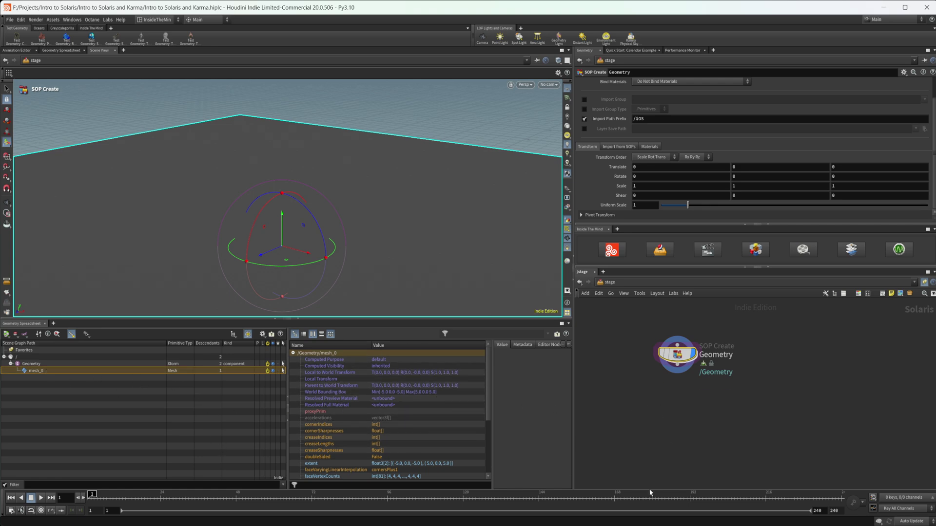
Switch to the web browser and read the Houdini documentation on USD attributes, primvars and importing SOP geometry.
{"action": "left_click", "coordinate": [649, 524]}
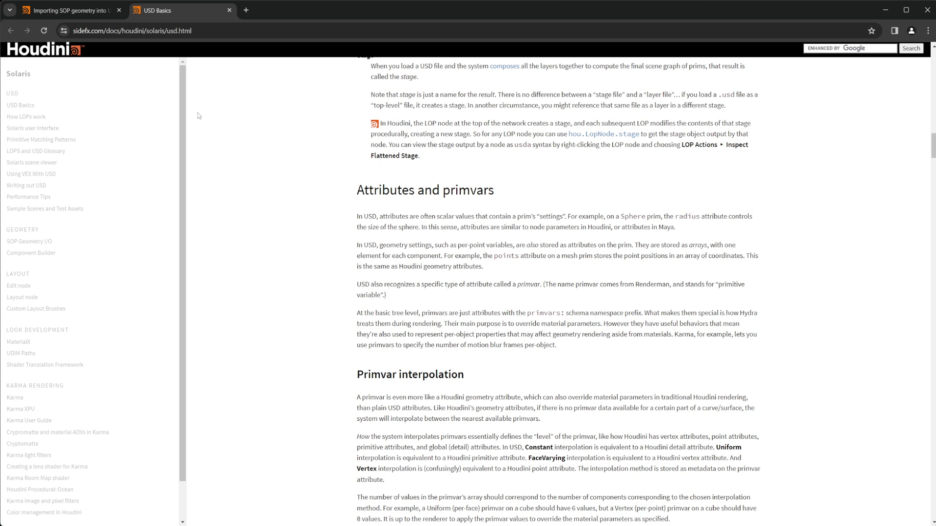
{"action": "key", "text": "ctrl+shift+Tab"}
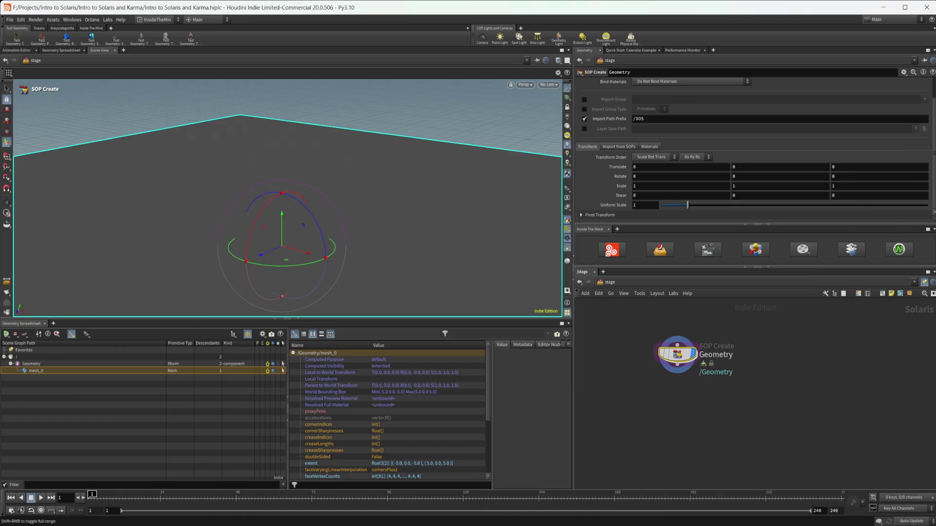
Back in Houdini, enter the Geometry node's inner network and append a UV Flatten node to the Grid.
{"action": "double_click", "coordinate": [682, 361]}
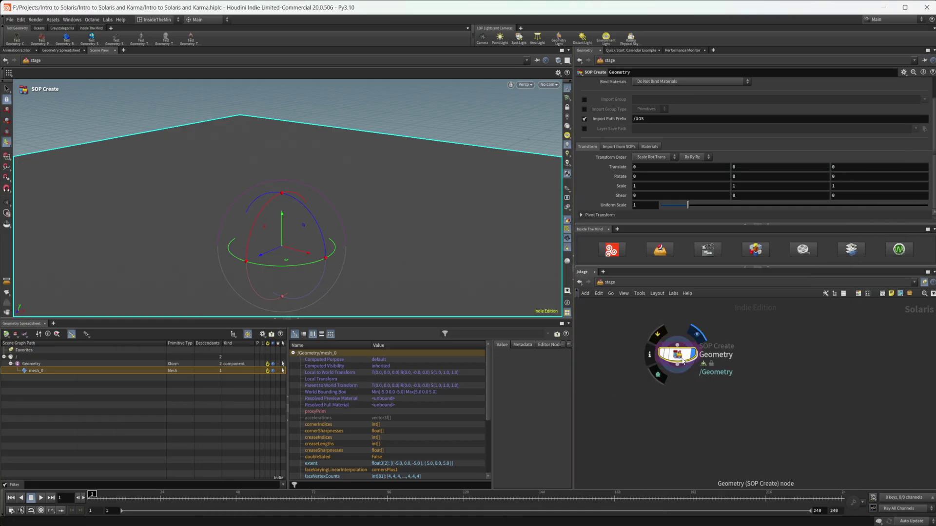
{"action": "key", "text": "Tab"}
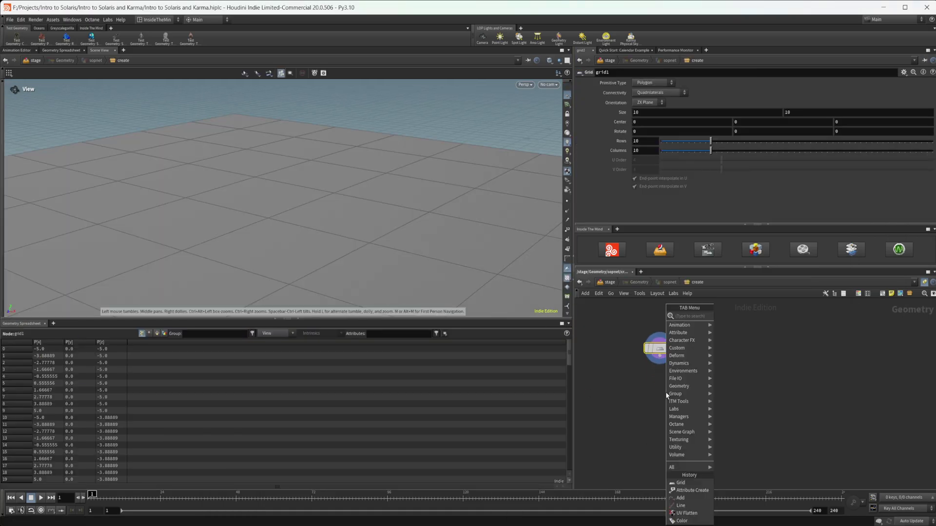
{"action": "type", "text": "uvfl"}
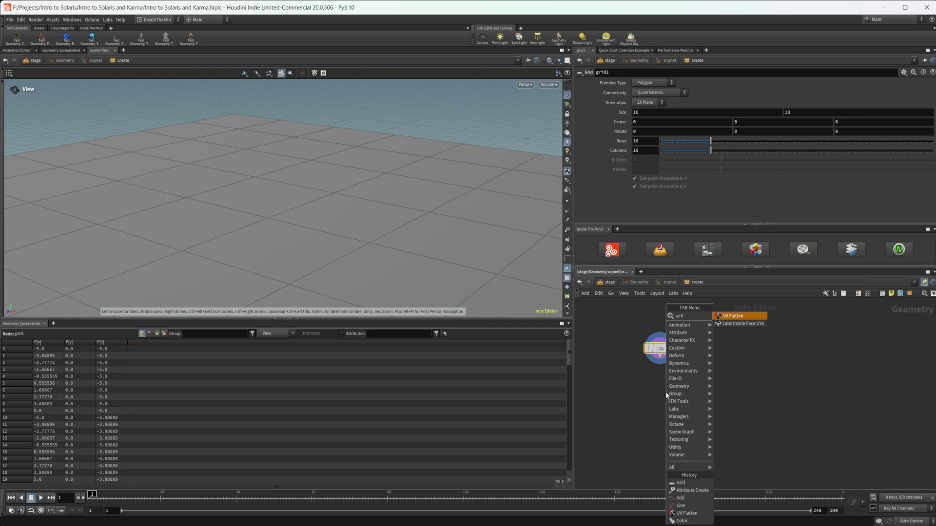
{"action": "key", "text": "Return"}
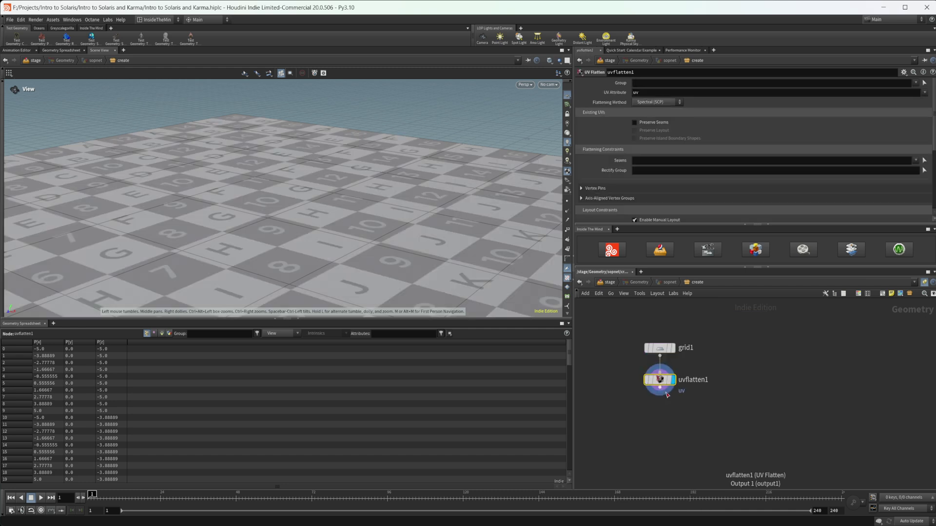
Return to the stage network and examine the attributes and primvars of mesh_0 in the scene graph details.
{"action": "left_click", "coordinate": [660, 250]}
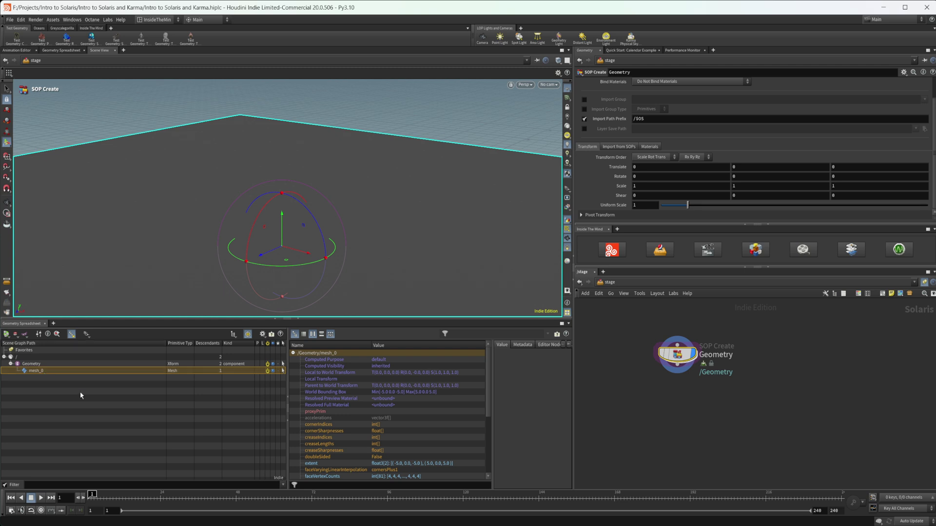
{"action": "scroll", "coordinate": [382, 393], "scroll_direction": "down", "scroll_amount": 5}
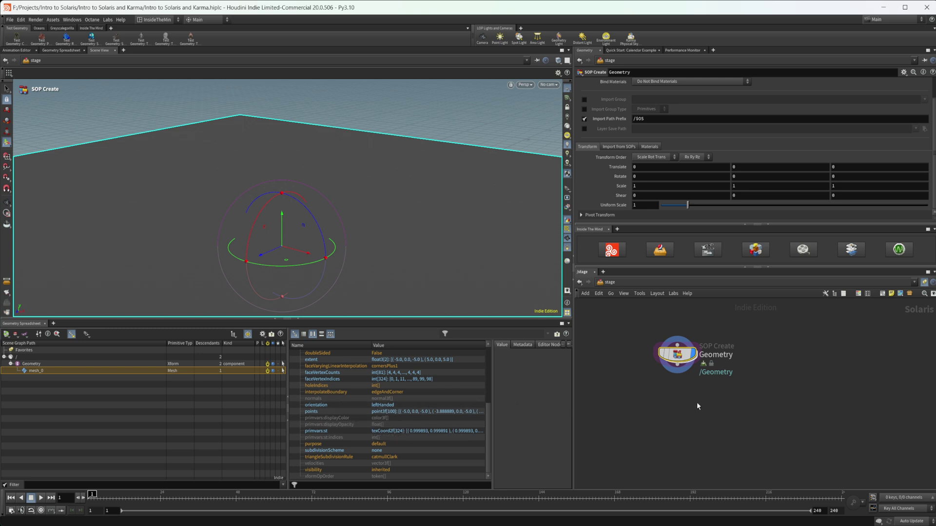
Enter the Geometry node's inner network, add a separate Line node beside the Grid, and make it the displayed node.
{"action": "key", "text": "i"}
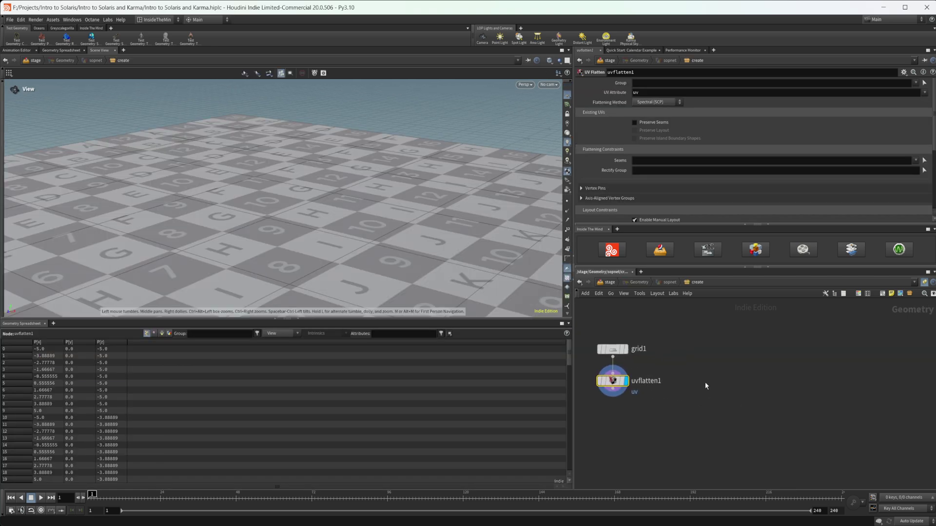
{"action": "key", "text": "Tab"}
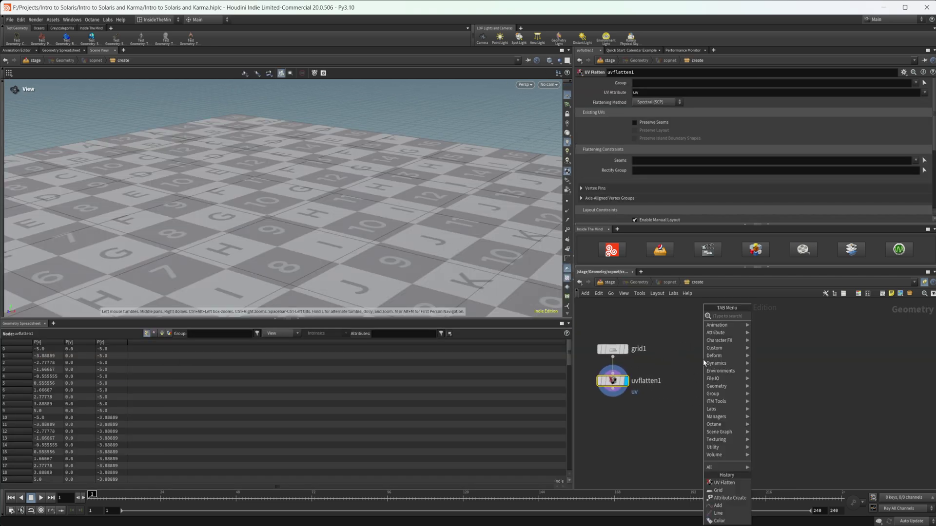
{"action": "key", "text": "Escape"}
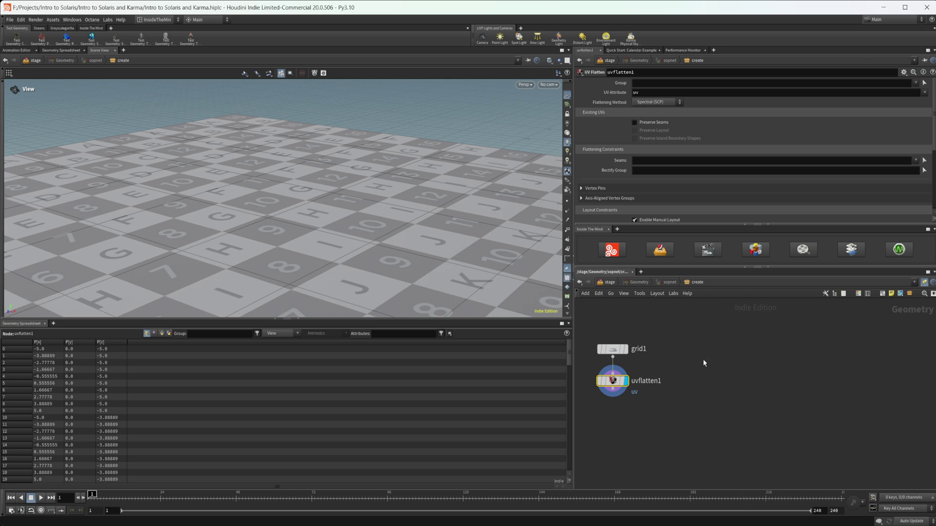
{"action": "left_click", "coordinate": [703, 360]}
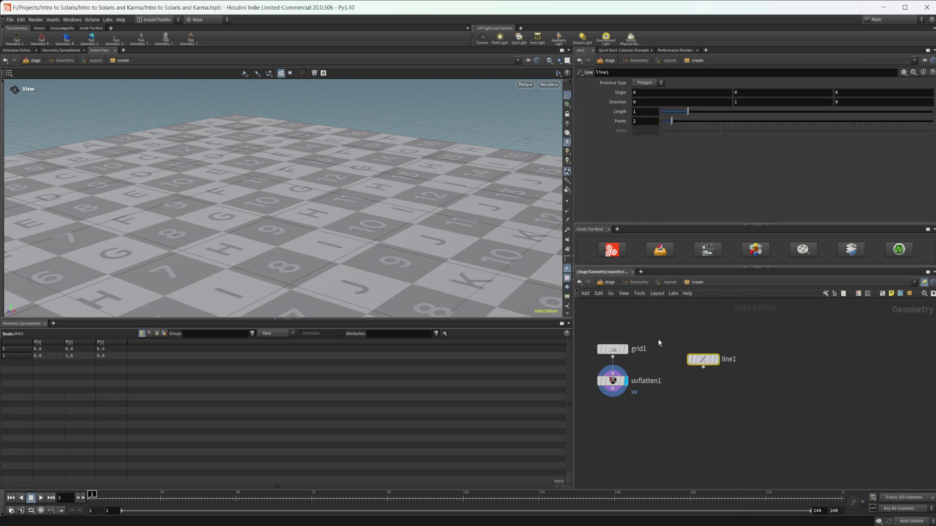
{"action": "left_click", "coordinate": [707, 370]}
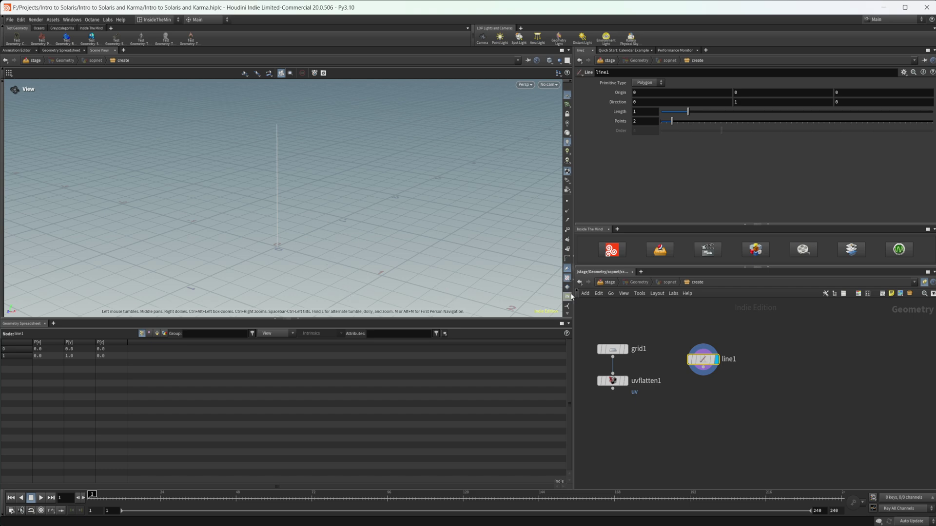
Return to the stage network to view the imported line, and pin the scene viewer to the stage.
{"action": "left_click", "coordinate": [606, 283]}
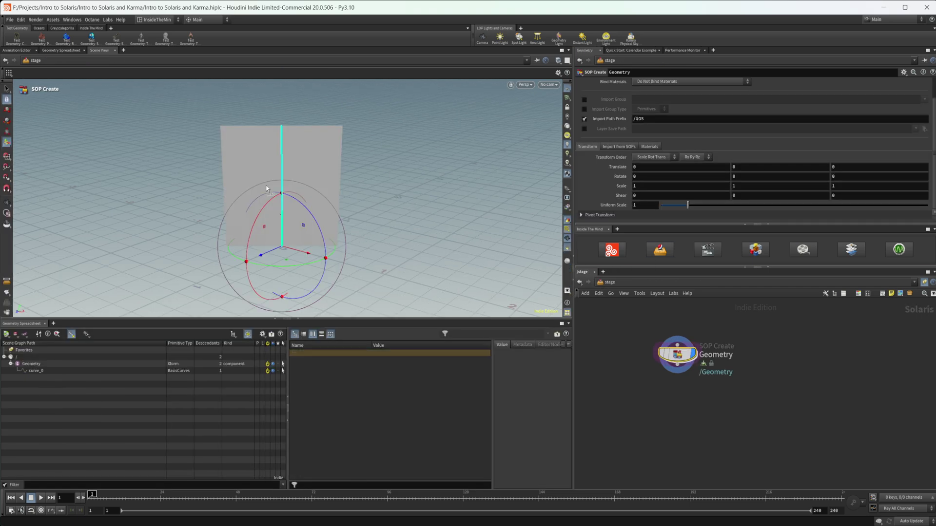
{"action": "mouse_move", "coordinate": [266, 189]}
{"action": "left_mouse_down"}
{"action": "mouse_move", "coordinate": [334, 192]}
{"action": "mouse_move", "coordinate": [252, 178]}
{"action": "left_mouse_up"}
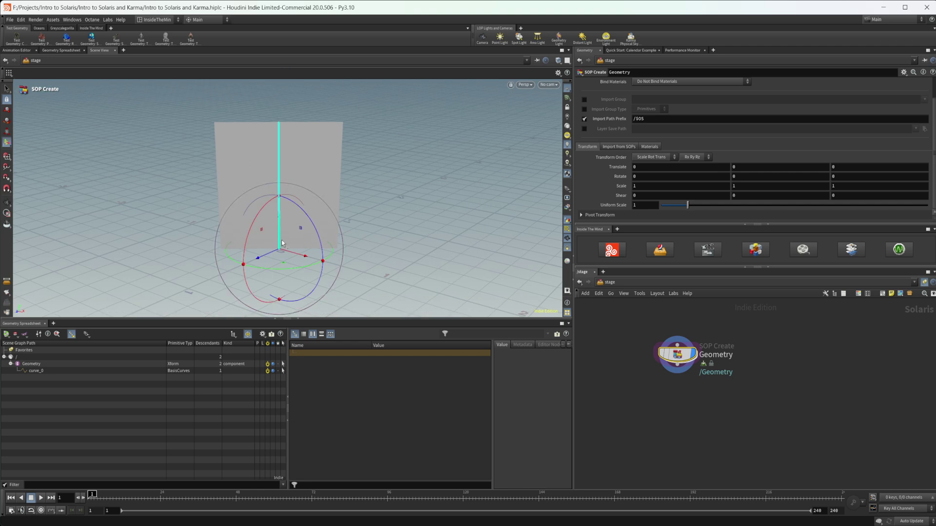
{"action": "left_click", "coordinate": [537, 60]}
Enter the Geometry node's inner network and append a displayed Attribute Create node to the Line.
{"action": "double_click", "coordinate": [673, 370]}
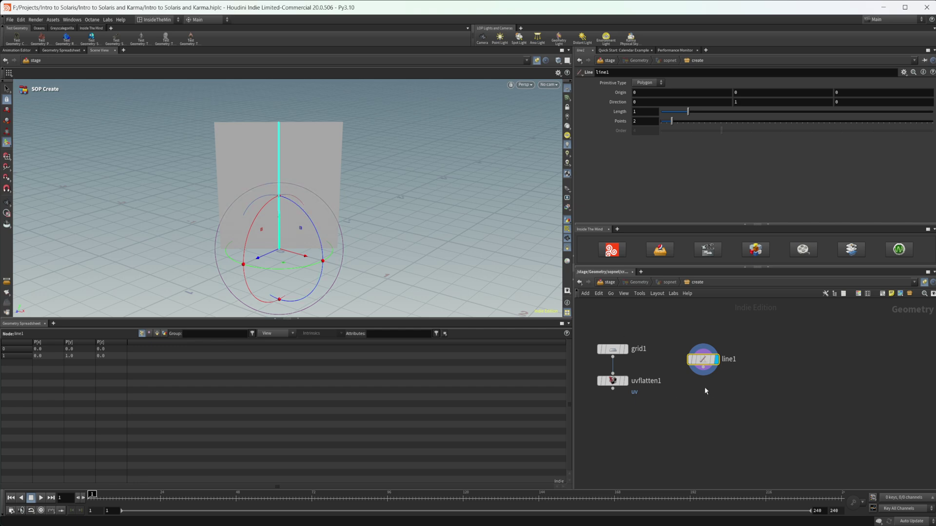
{"action": "middle_click_drag", "start_coordinate": [708, 390], "coordinate": [692, 385]}
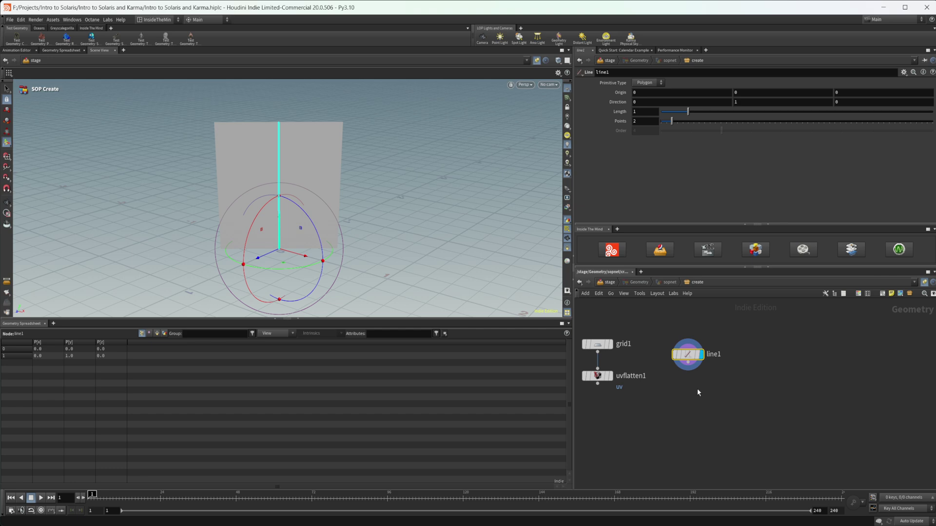
{"action": "middle_click_drag", "start_coordinate": [697, 388], "coordinate": [685, 367]}
{"action": "key", "text": "Tab"}
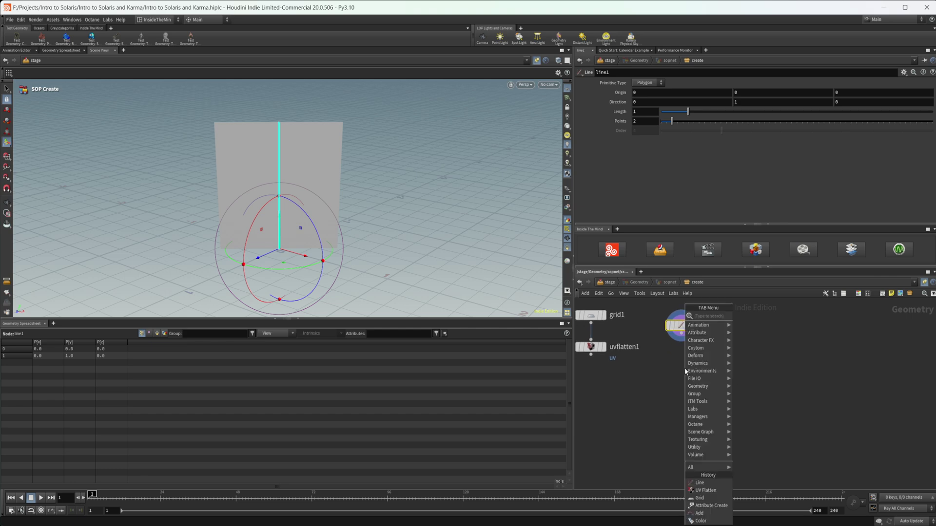
{"action": "type", "text": "attribcreate"}
{"action": "key", "text": "Return"}
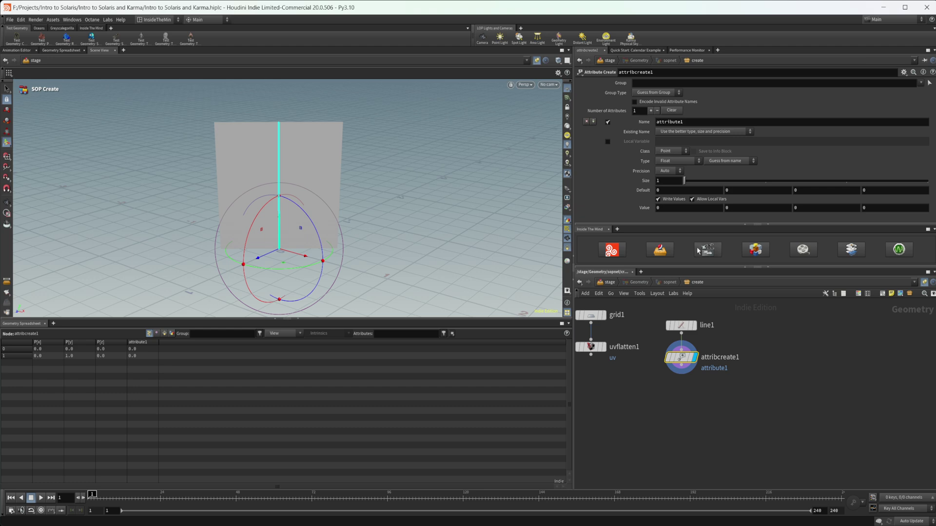
Set the name of the Attribute Create node's attribute to width.
{"action": "double_click", "coordinate": [697, 123]}
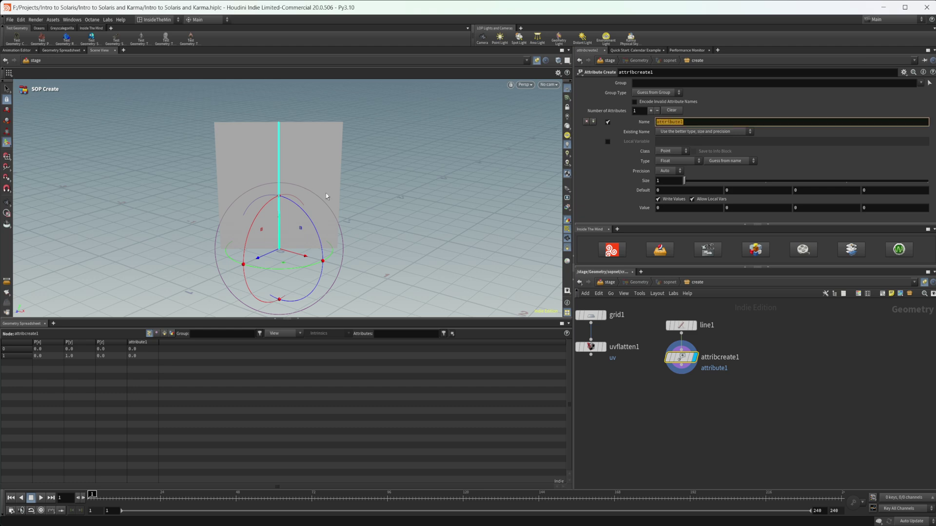
{"action": "type", "text": "width"}
{"action": "key", "text": "Return"}
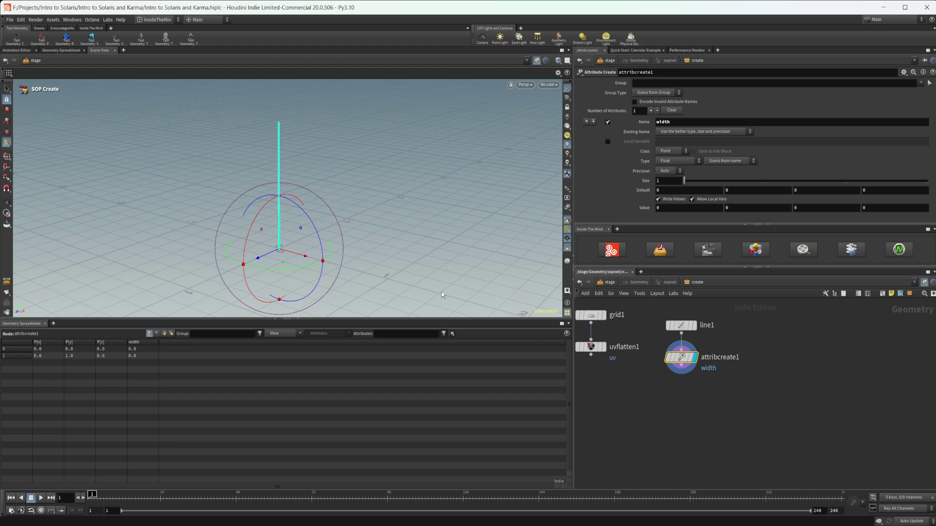
Leave the Geometry node's inner network and return to the stage network.
{"action": "middle_click_drag", "start_coordinate": [721, 392], "coordinate": [675, 397]}
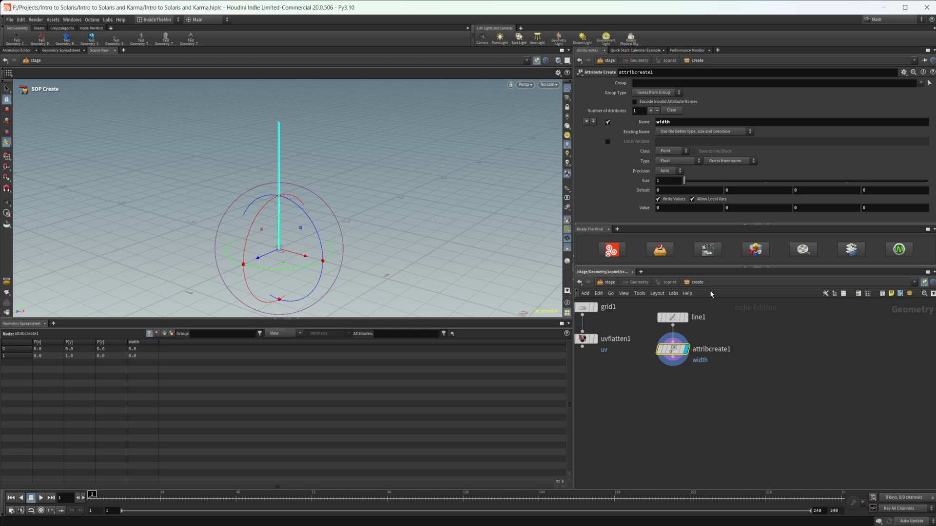
{"action": "mouse_move", "coordinate": [680, 207]}
{"action": "middle_mouse_down"}
{"action": "mouse_move", "coordinate": [713, 208]}
{"action": "mouse_move", "coordinate": [680, 205]}
{"action": "middle_mouse_up"}
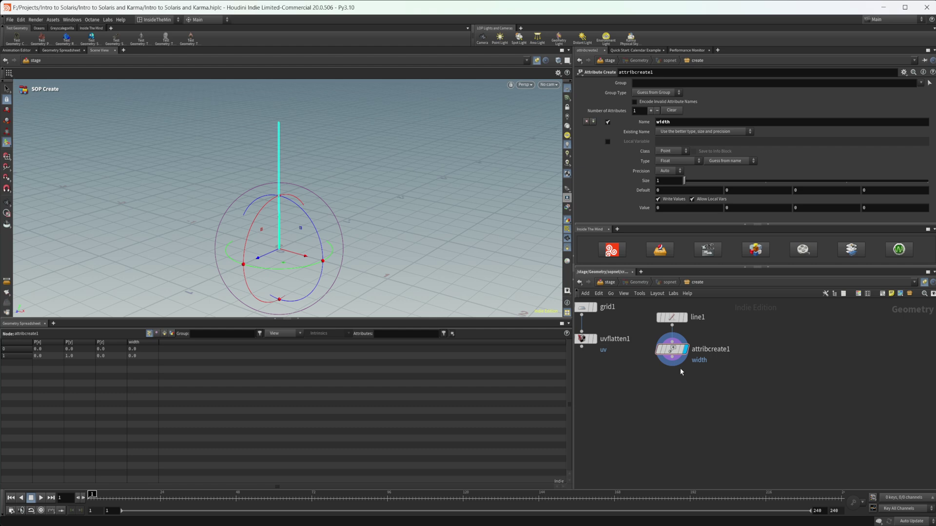
{"action": "scroll", "coordinate": [710, 385], "scroll_direction": "right", "scroll_amount": 2}
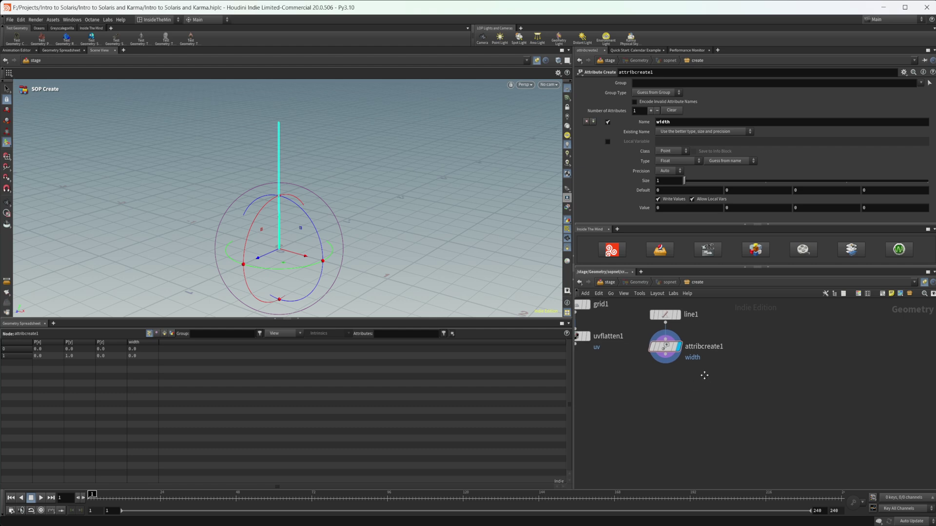
{"action": "scroll", "coordinate": [716, 364], "scroll_direction": "up", "scroll_amount": 2}
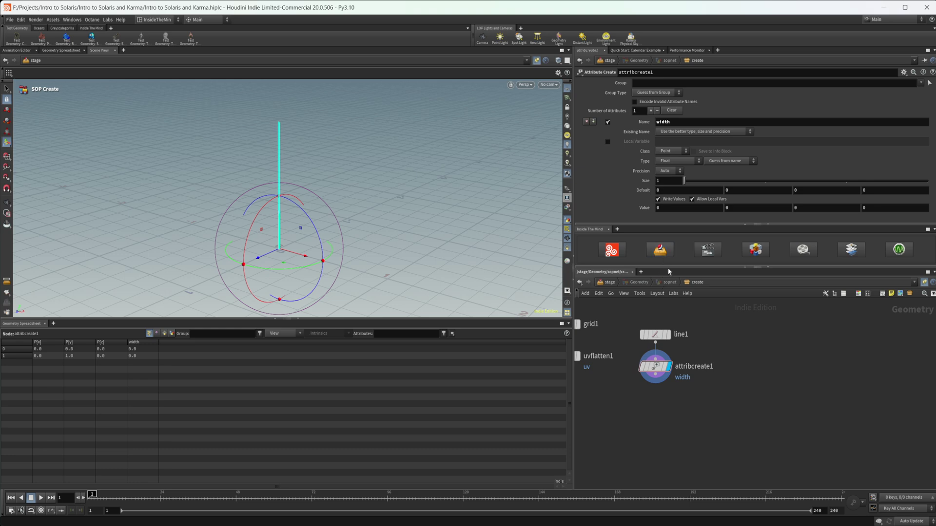
{"action": "key", "text": "u"}
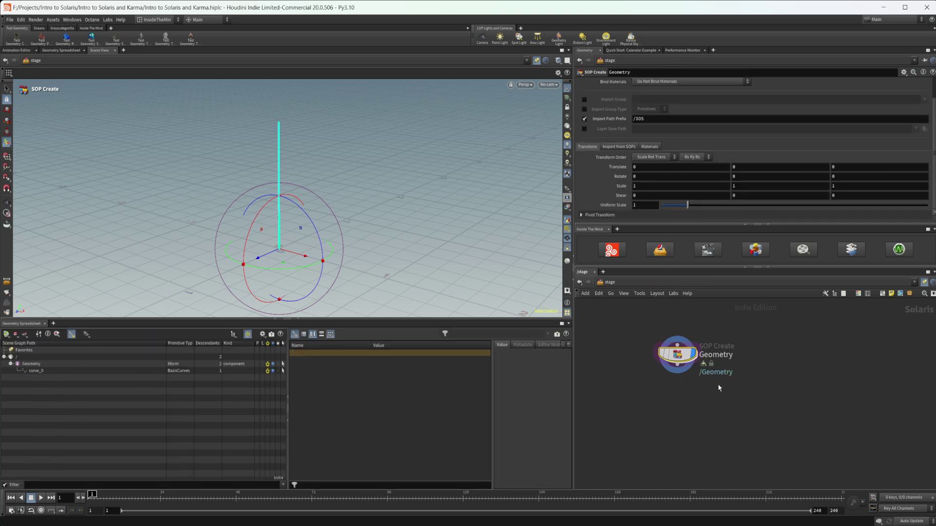